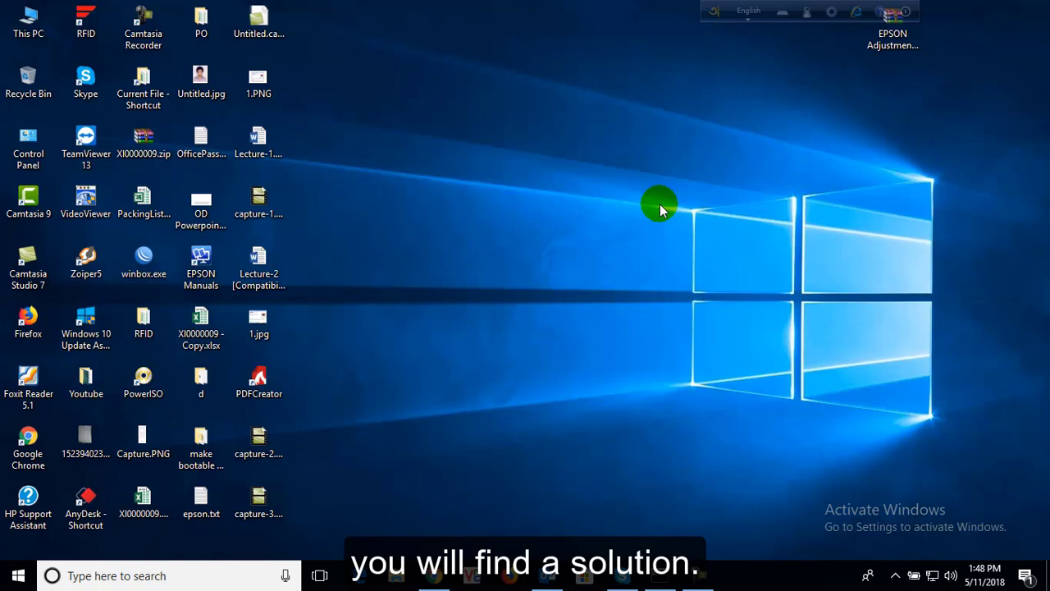
right_click(471, 192)
left_click(515, 236)
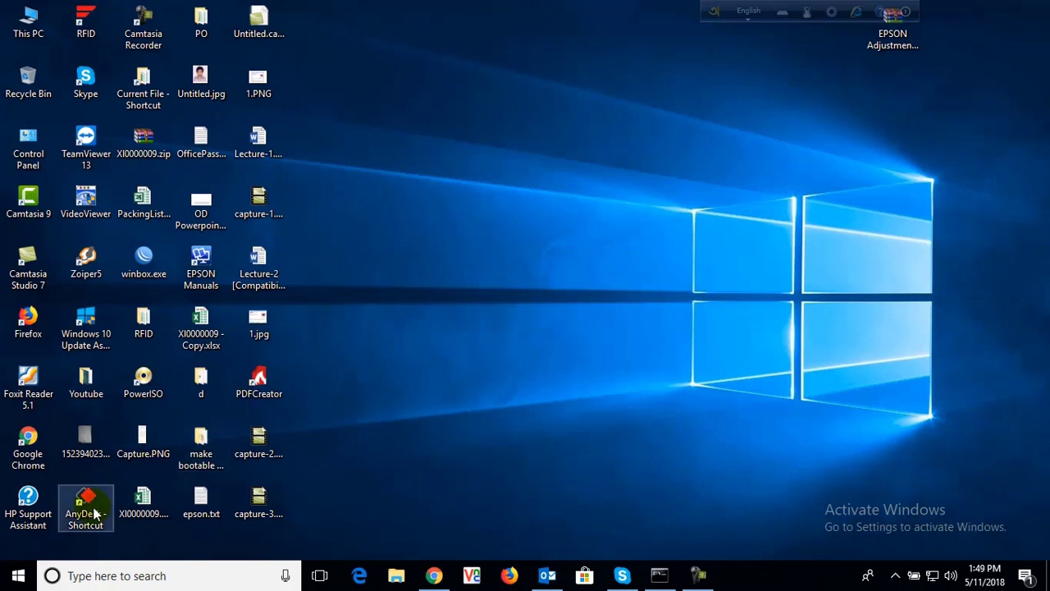
- Try to open the network location \\192.168.1.7 with the Run command
right_click(31, 578)
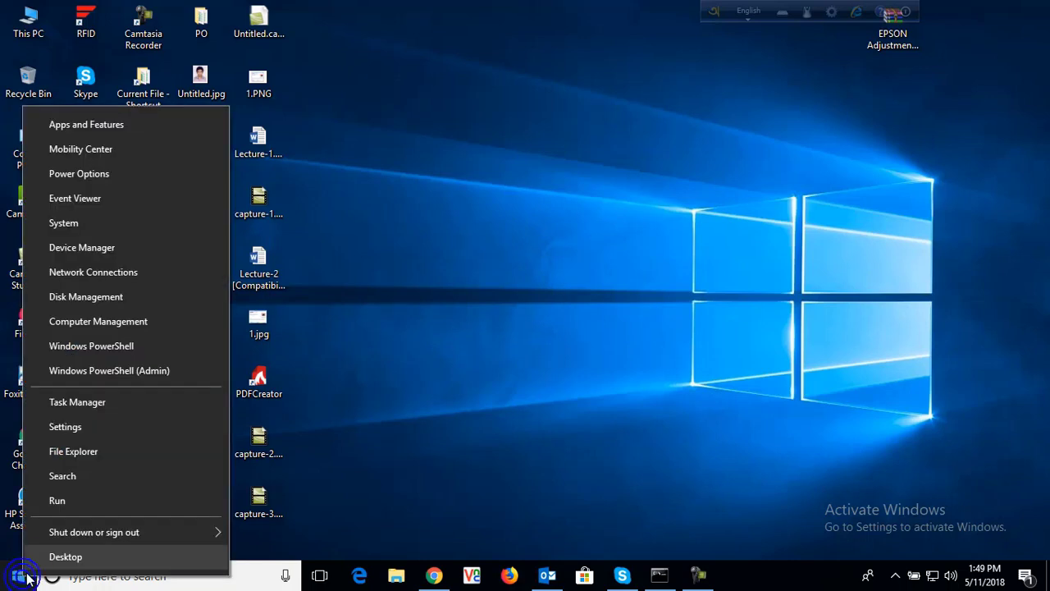
left_click(59, 501)
left_click(106, 482)
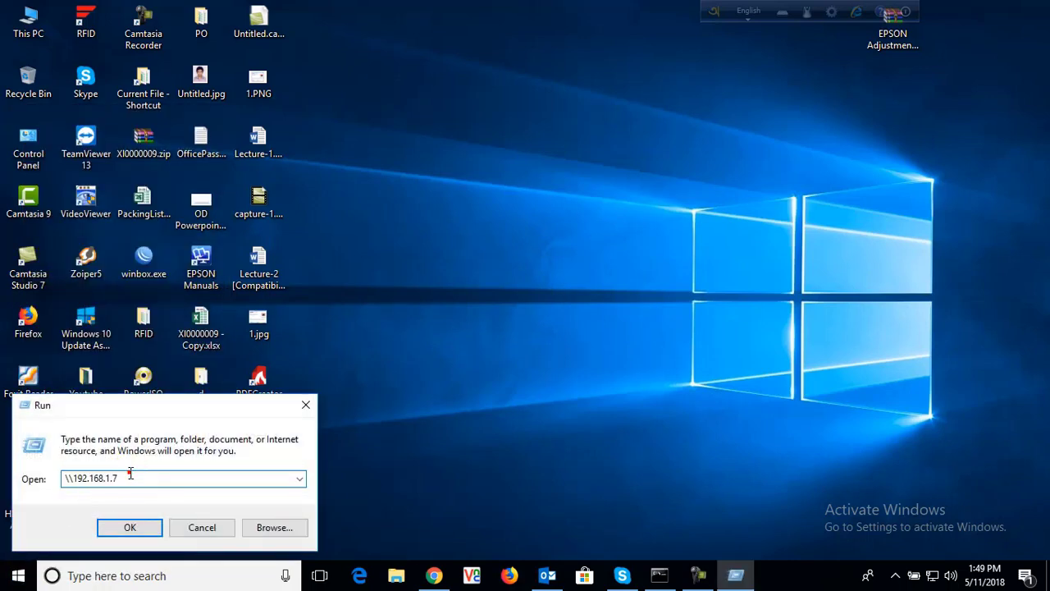
left_click(69, 480)
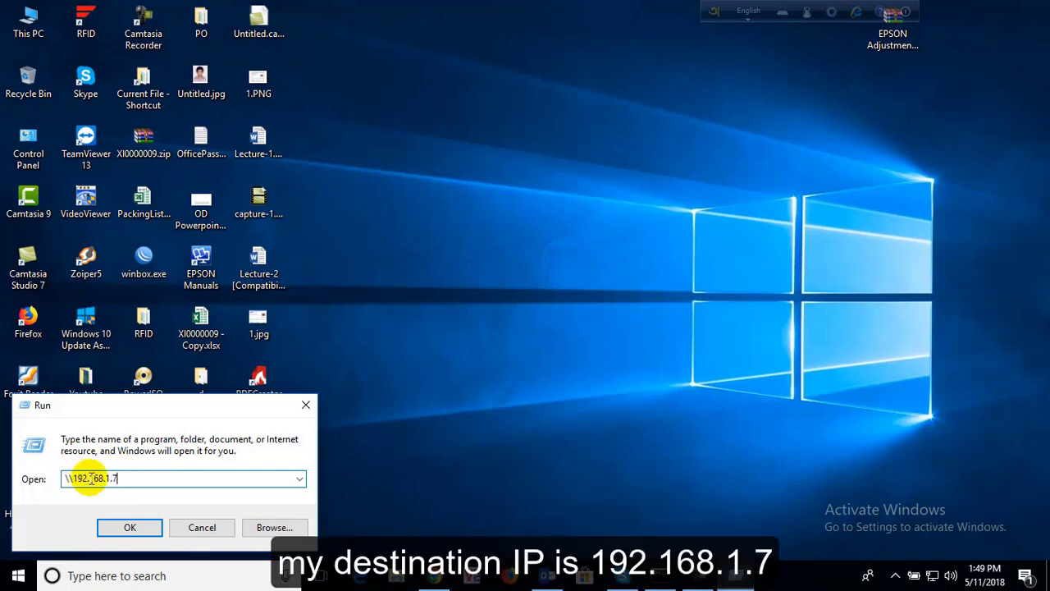
left_click(139, 531)
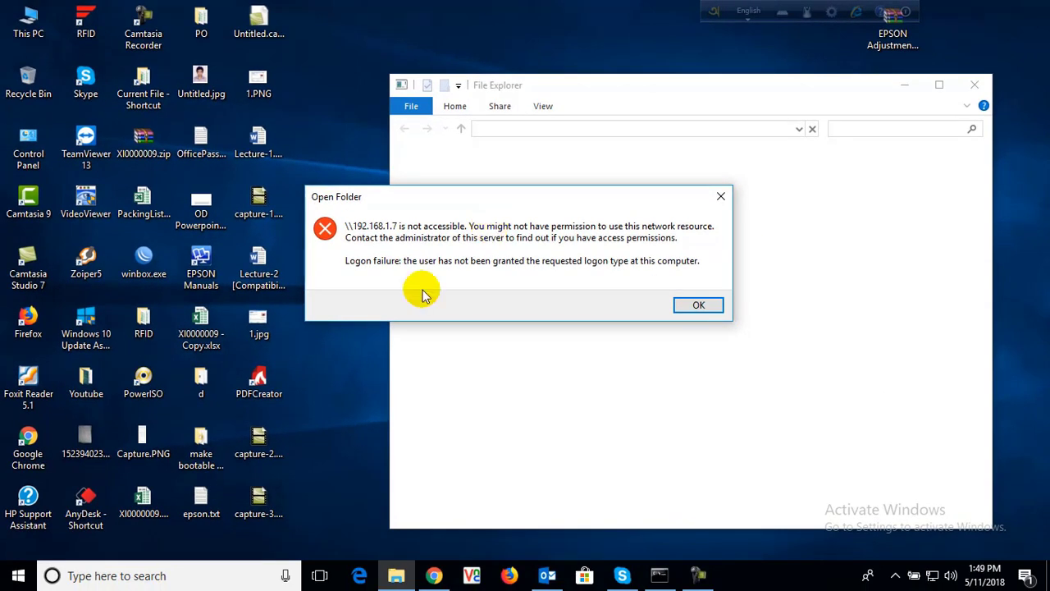
- Ping 192.168.1.7 from a Command Prompt, closing that window and the folder access error once finished
right_click(18, 583)
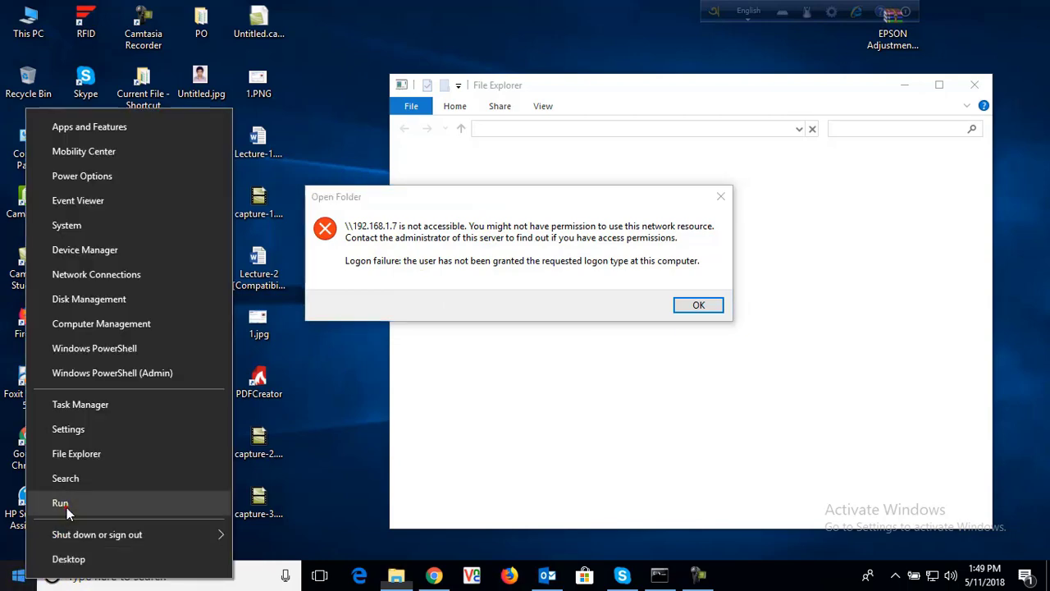
left_click(66, 507)
type("cmd")
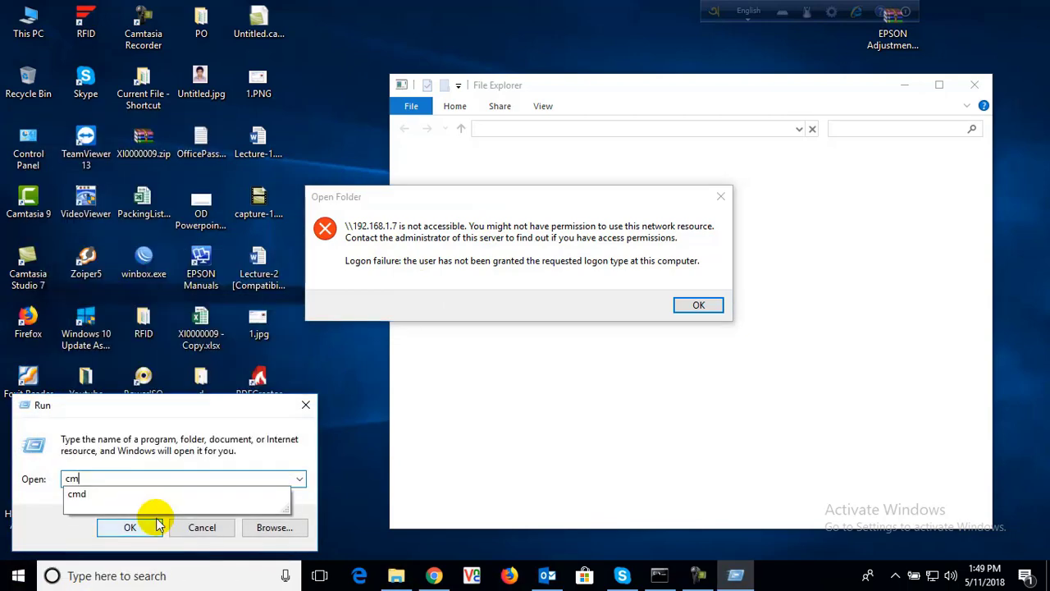
left_click(158, 524)
type("ping")
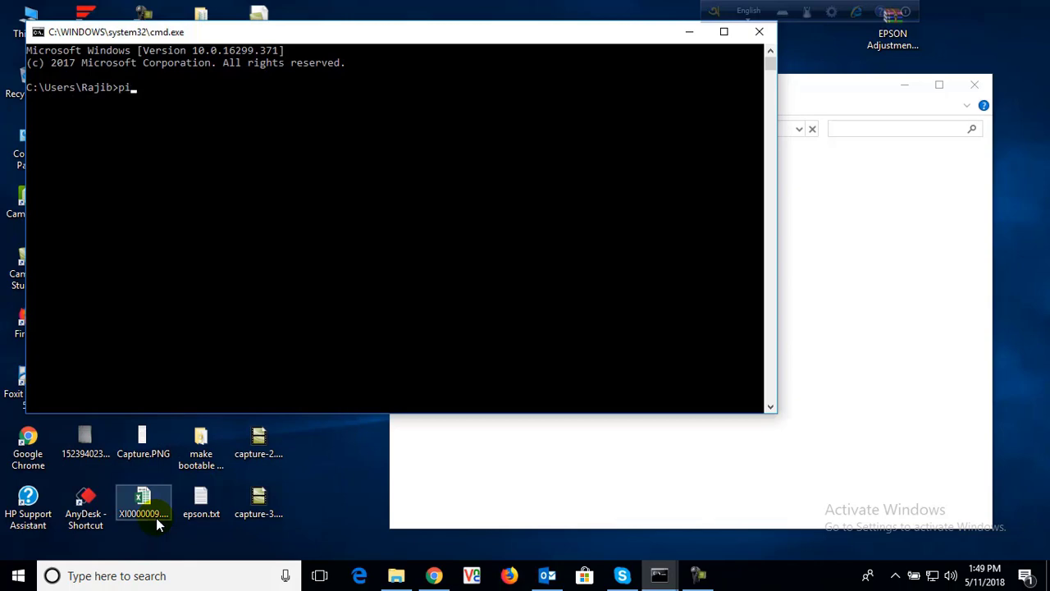
type(" 192.")
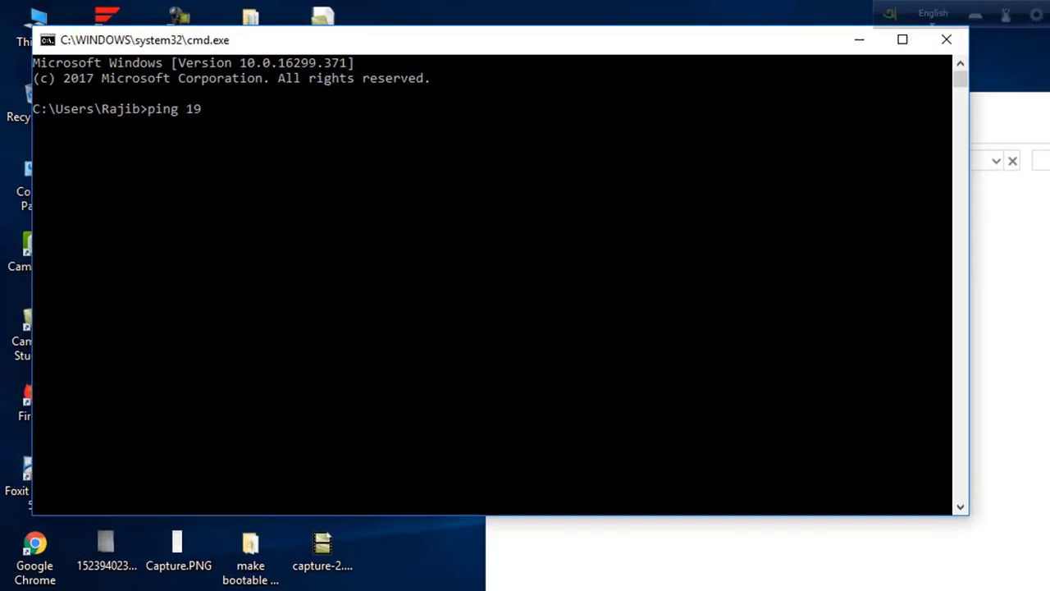
type("168")
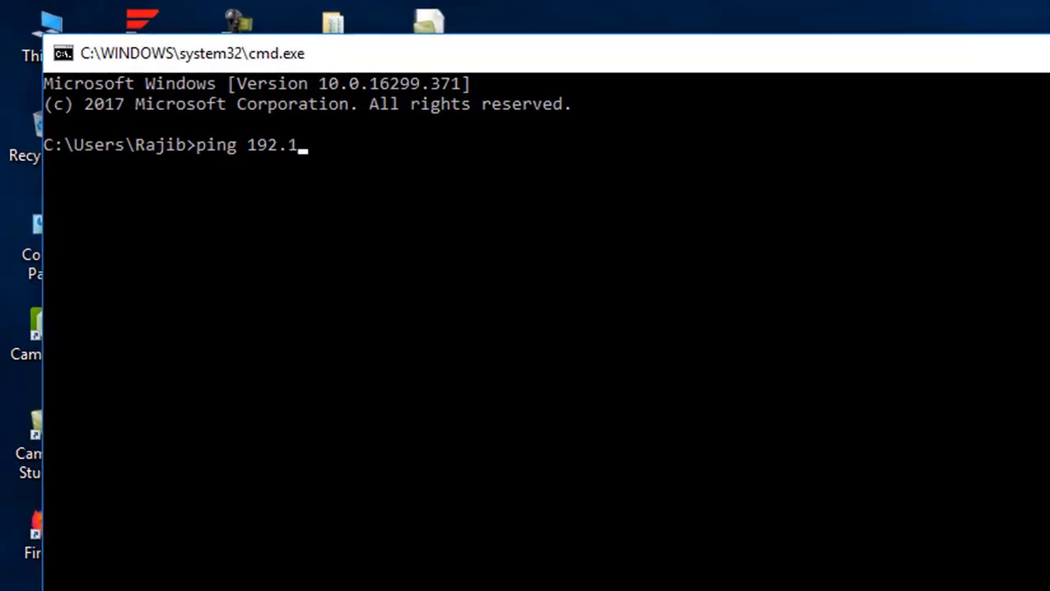
type(".1.7")
key("Return")
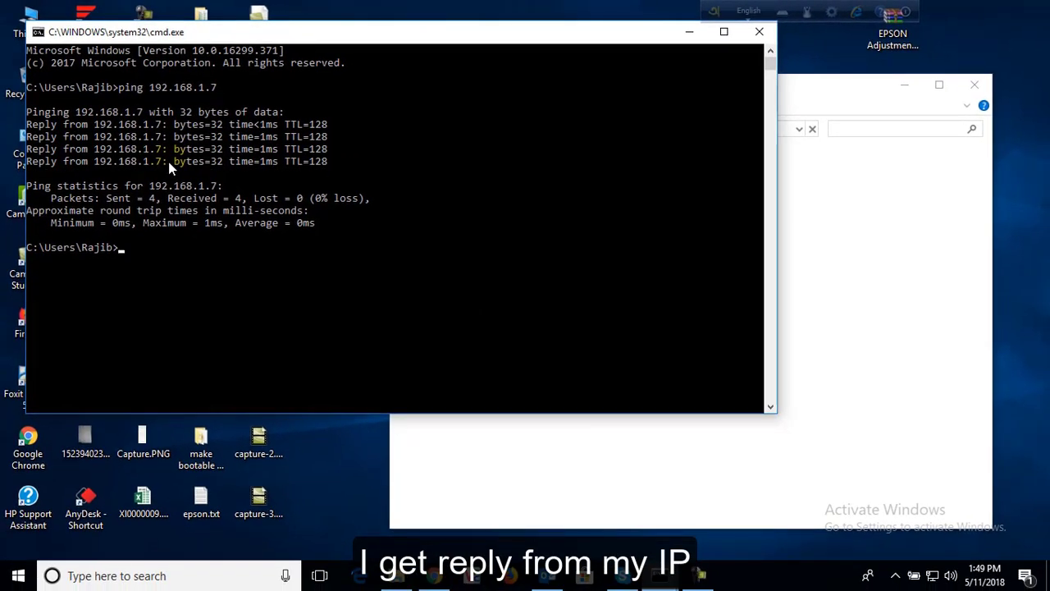
left_click(753, 31)
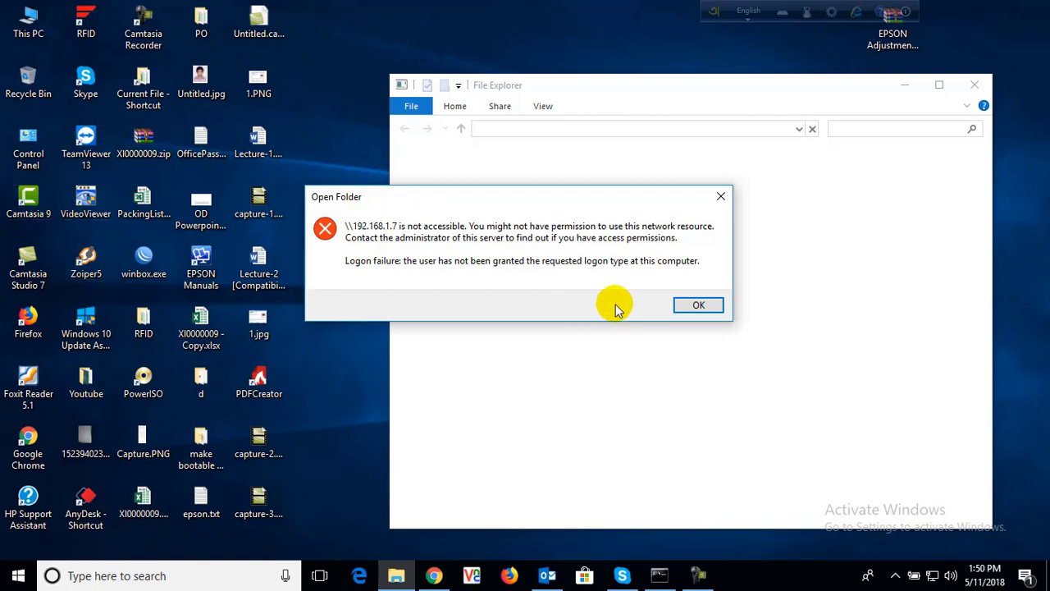
left_click(696, 305)
right_click(562, 174)
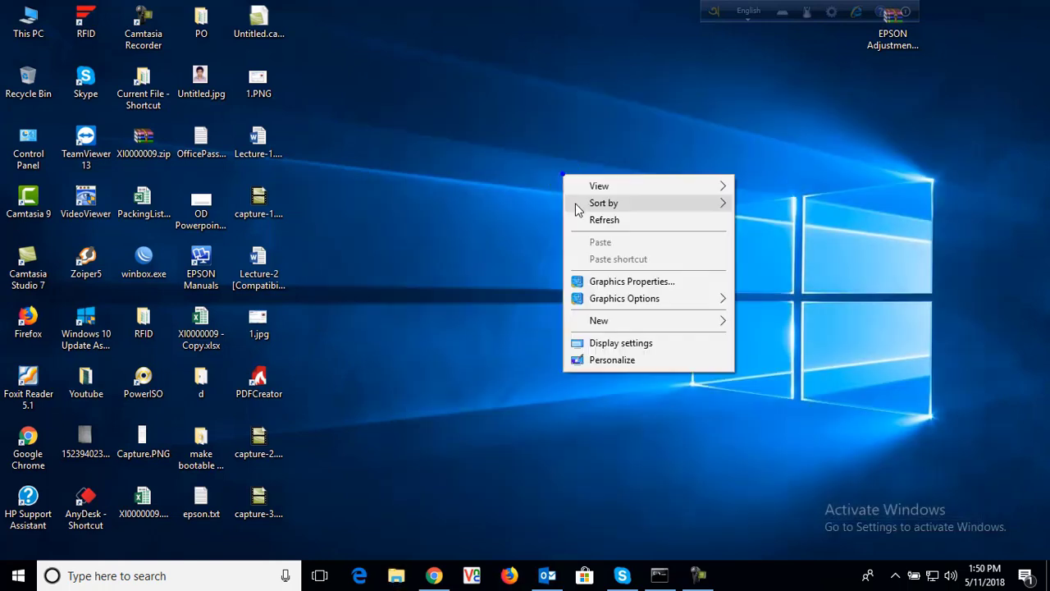
left_click(593, 220)
right_click(569, 190)
left_click(608, 237)
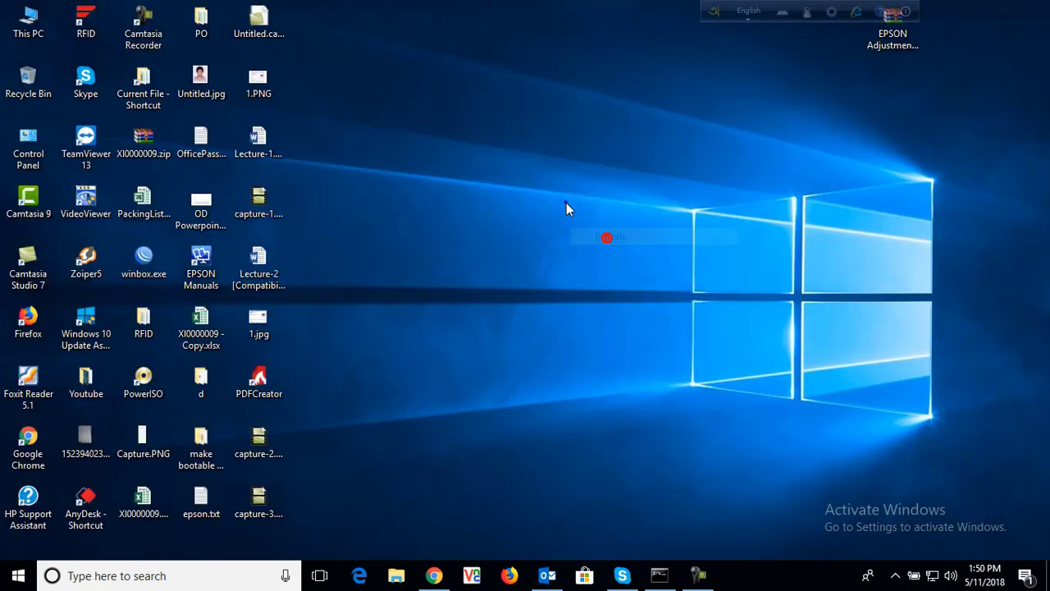
right_click(570, 202)
left_click(588, 245)
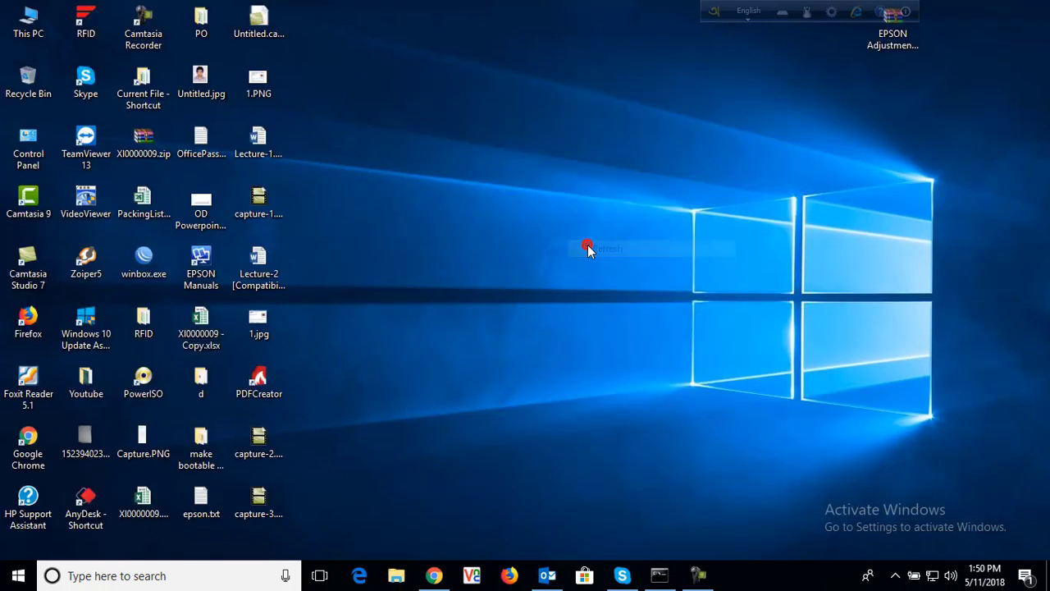
- Find and open the Control Panel in a maximized window
left_click(124, 574)
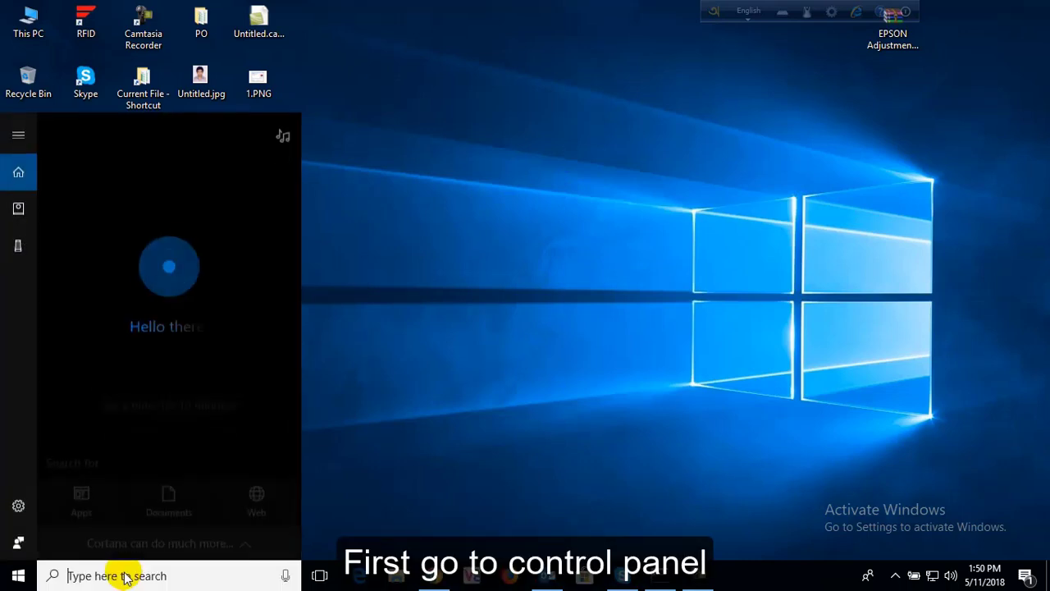
type("con")
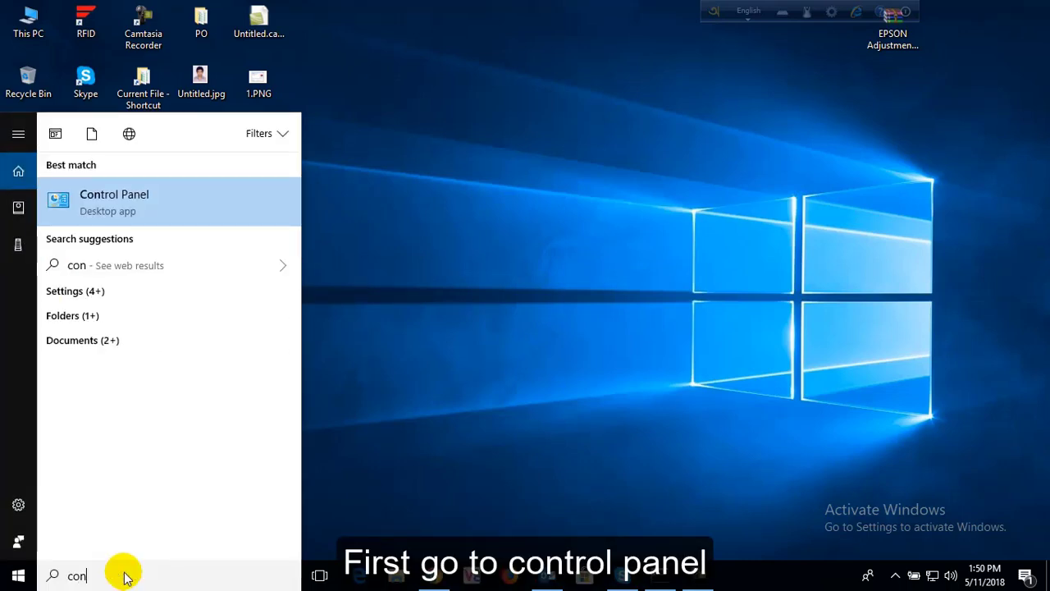
left_click(147, 215)
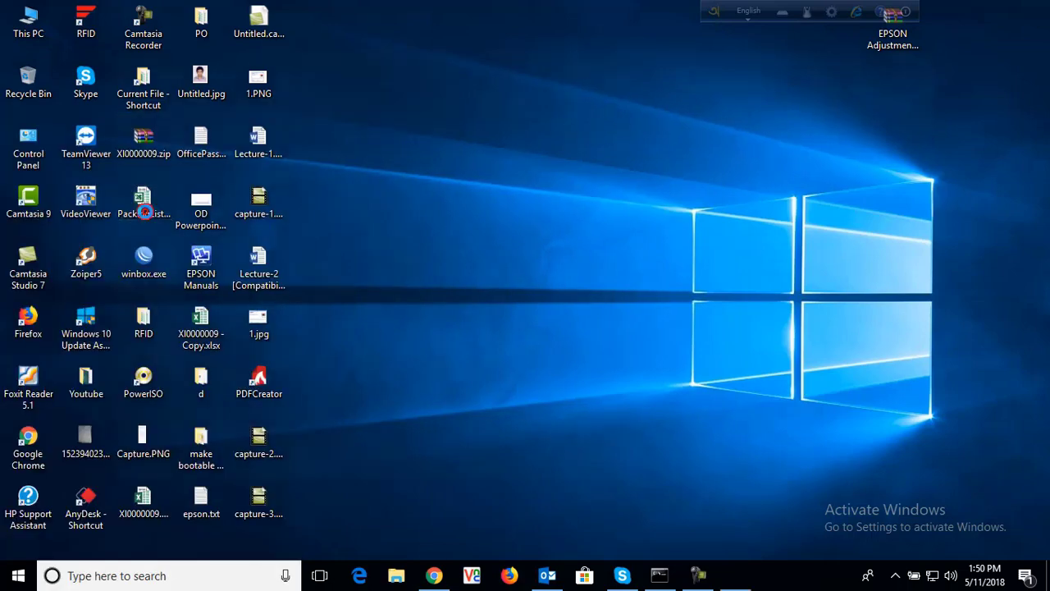
left_click(901, 49)
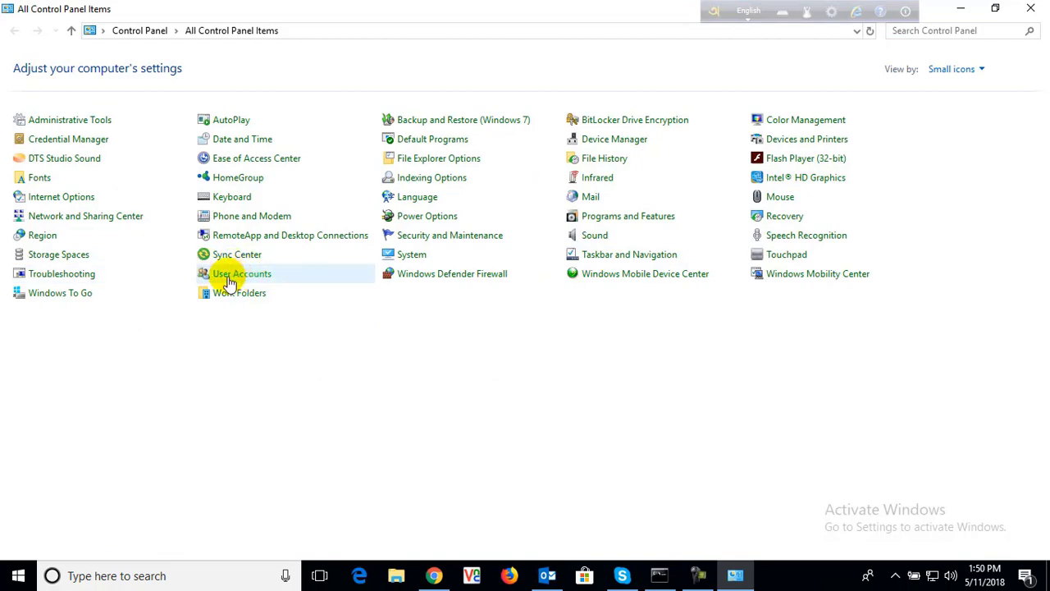
- Go to the user account's credential management and show the Windows Credentials
left_click(258, 278)
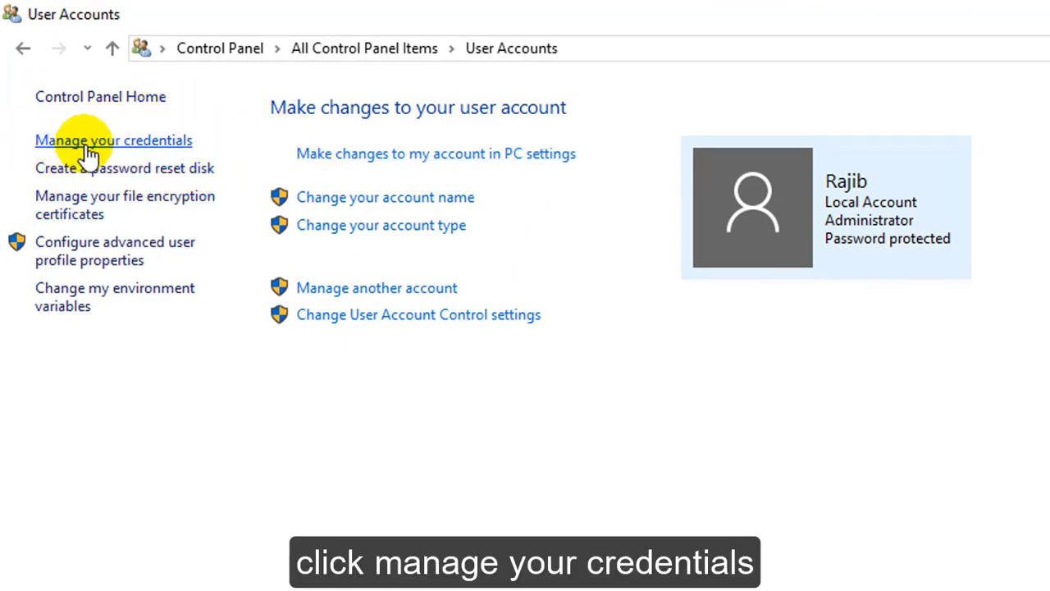
left_click(167, 144)
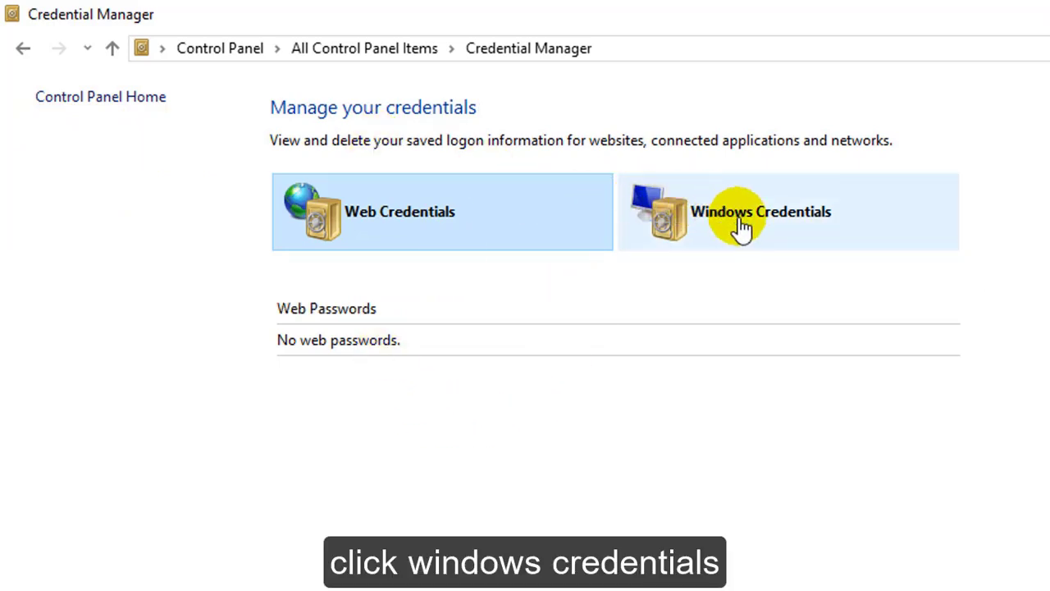
left_click(812, 220)
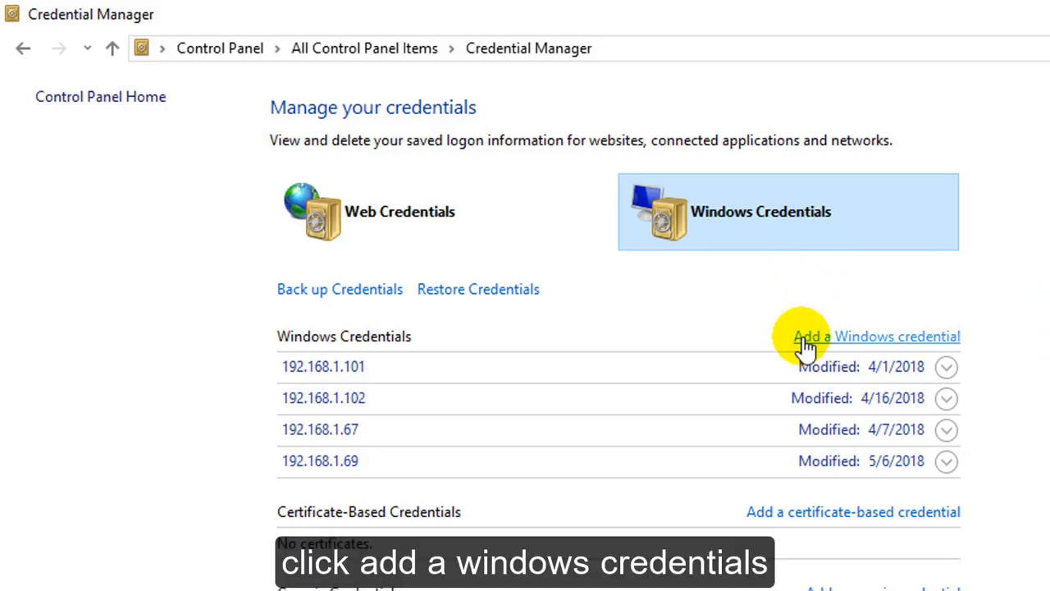
- Start adding a Windows credential with 192.168.1.7 as its network address
left_click(930, 337)
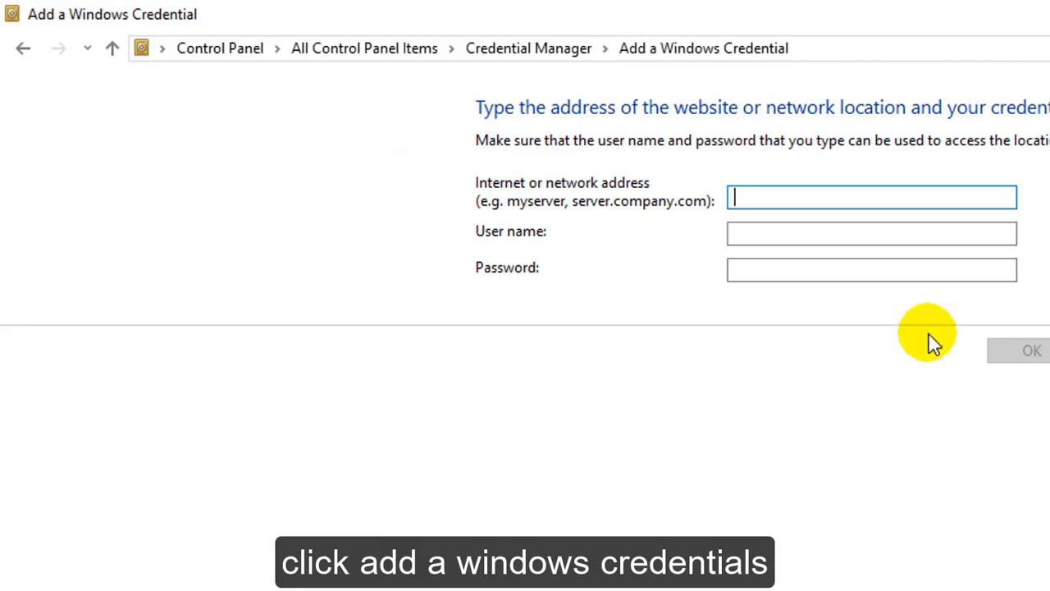
left_click(747, 195)
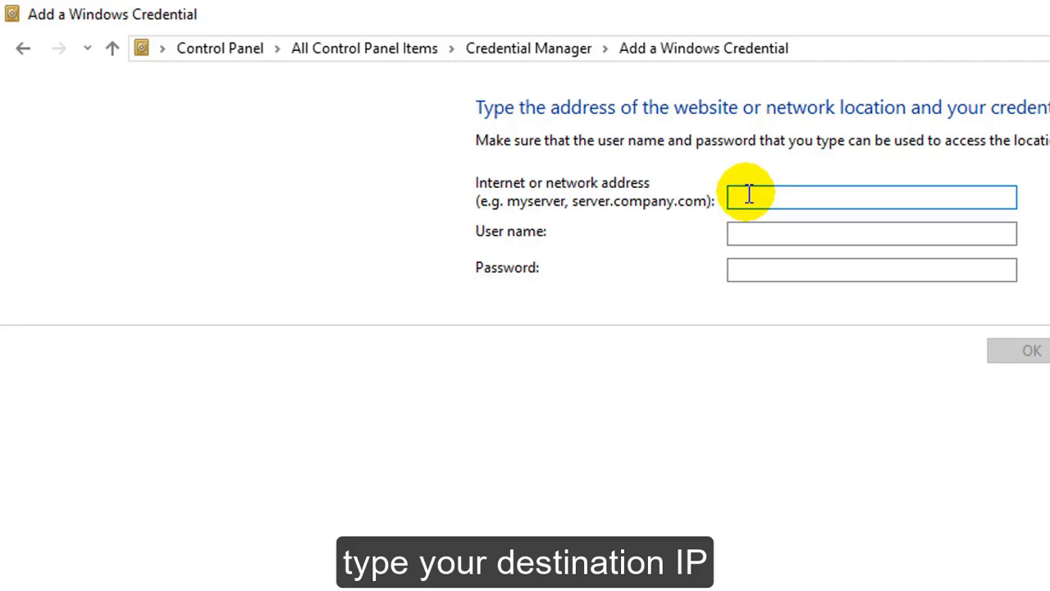
type("192")
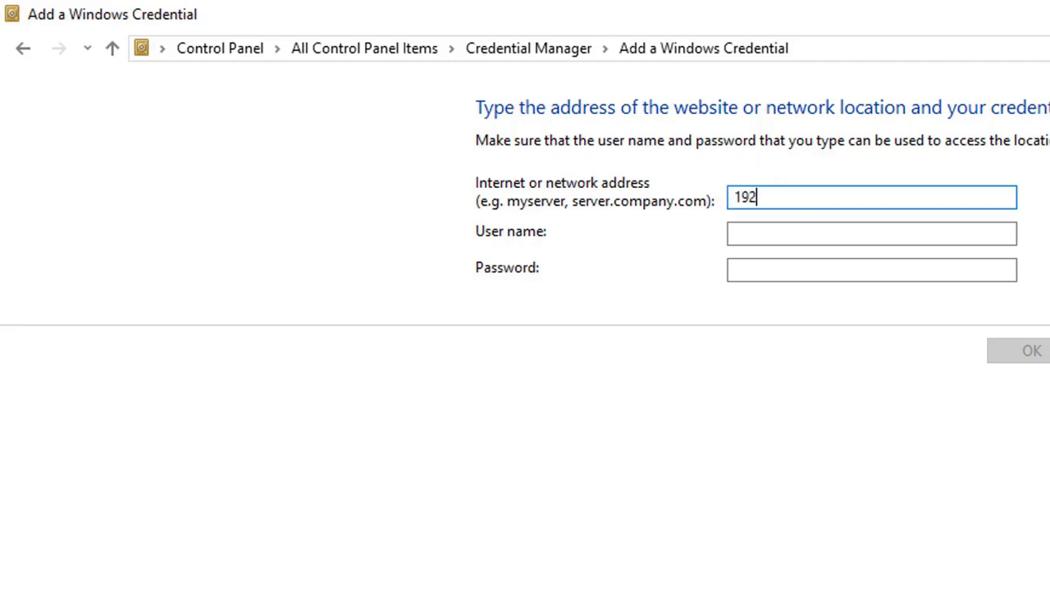
type(".168.1.7")
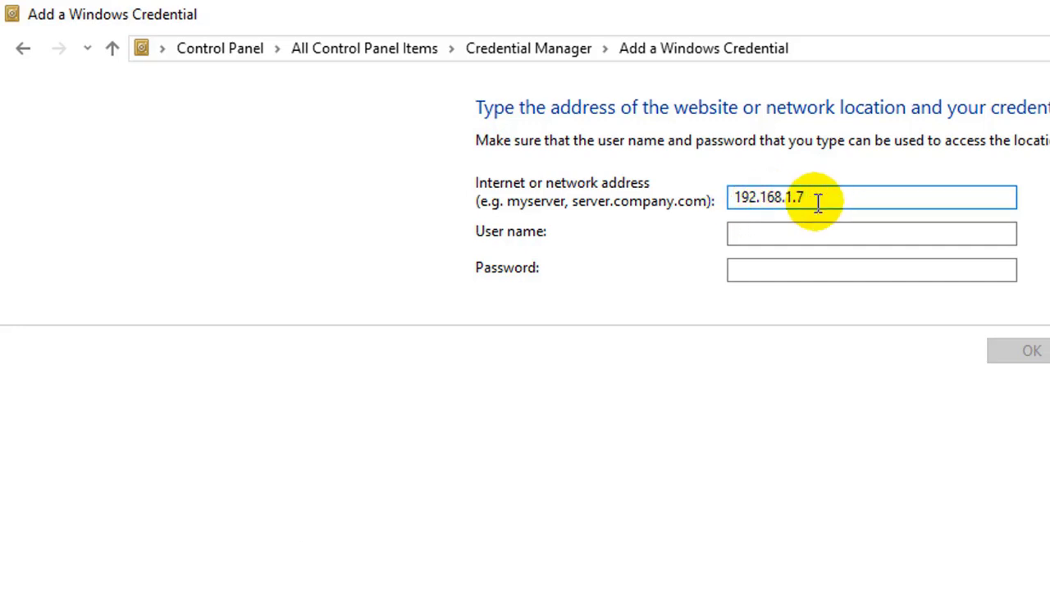
- Enter the user name Administrator and the destination PC's password for the new credential, and save it
left_click(805, 234)
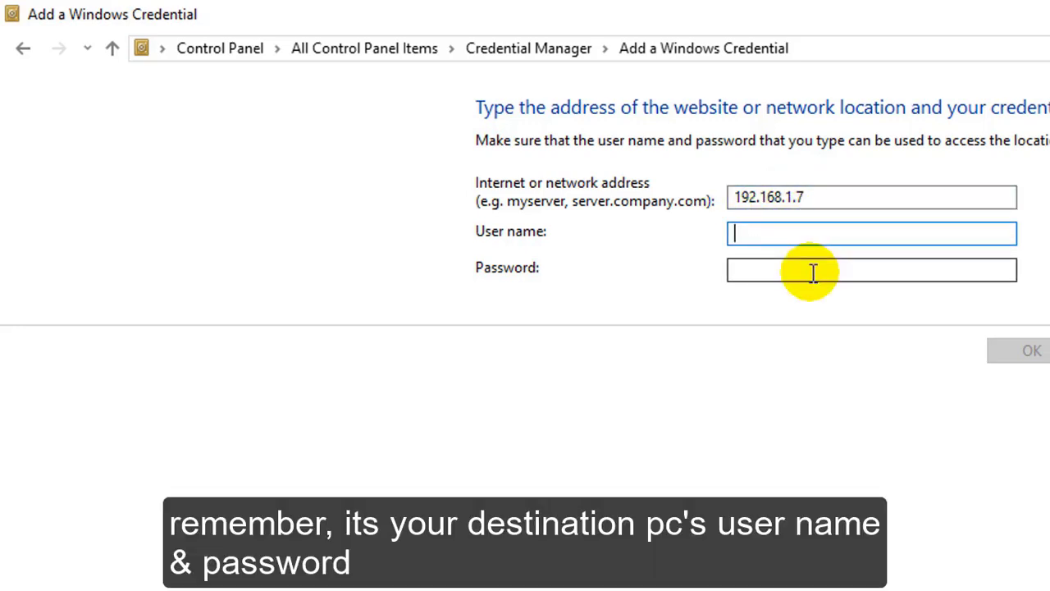
left_click(811, 272)
left_click(809, 233)
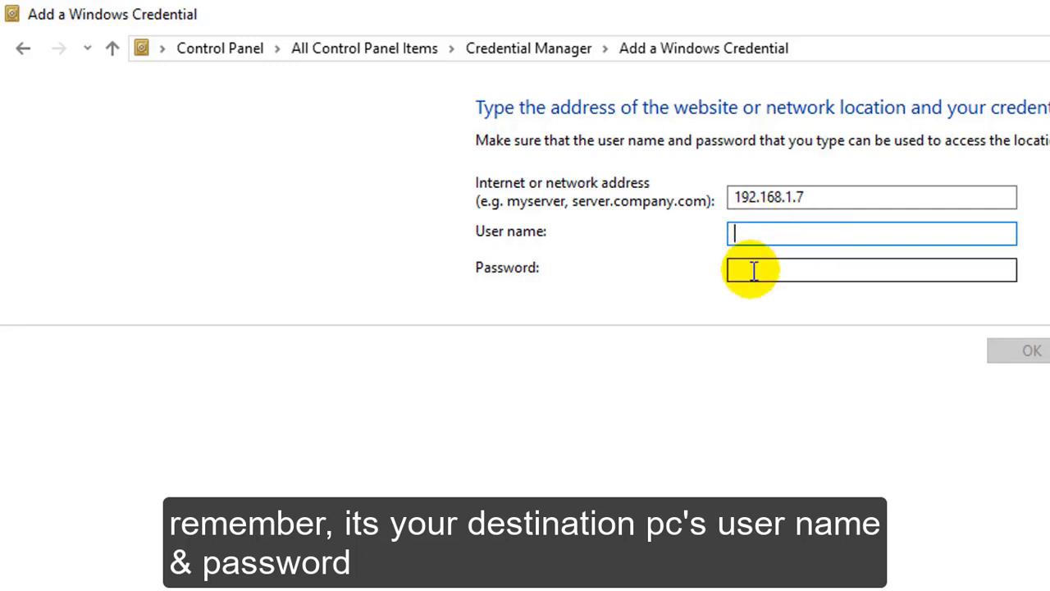
left_click(746, 228)
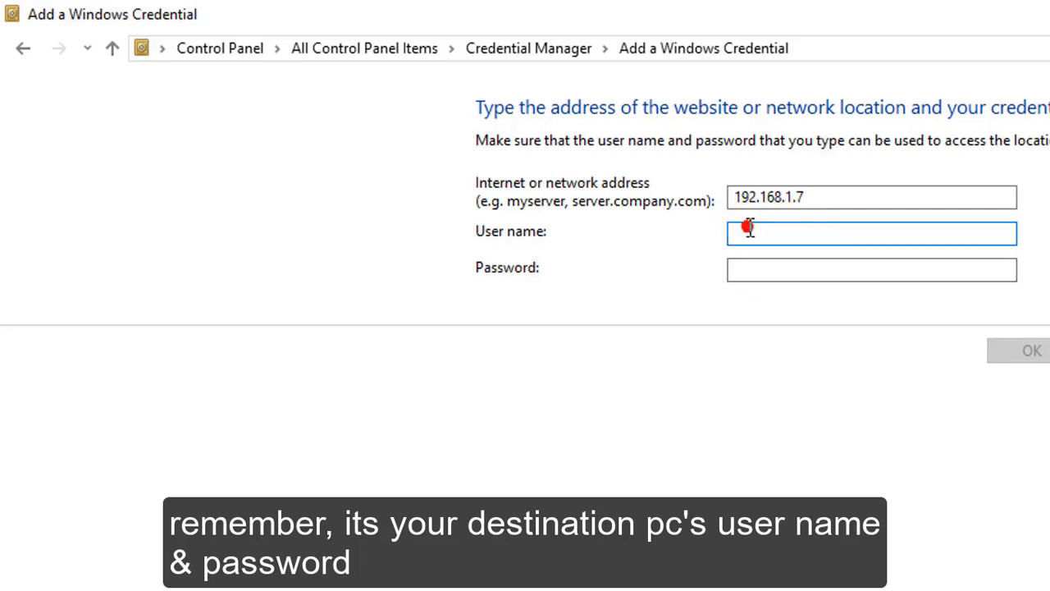
type("Adm")
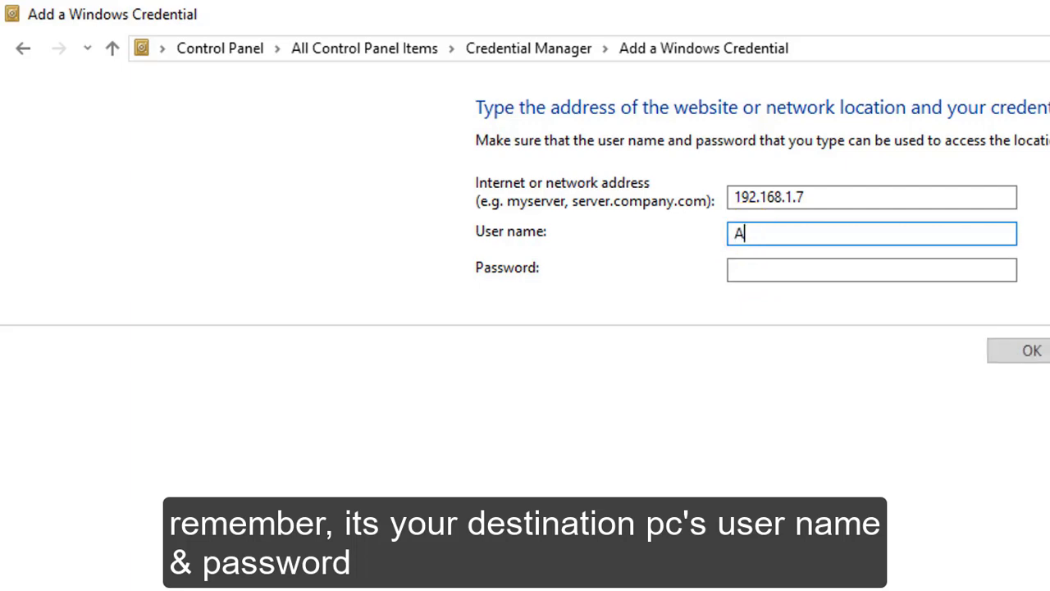
type("i")
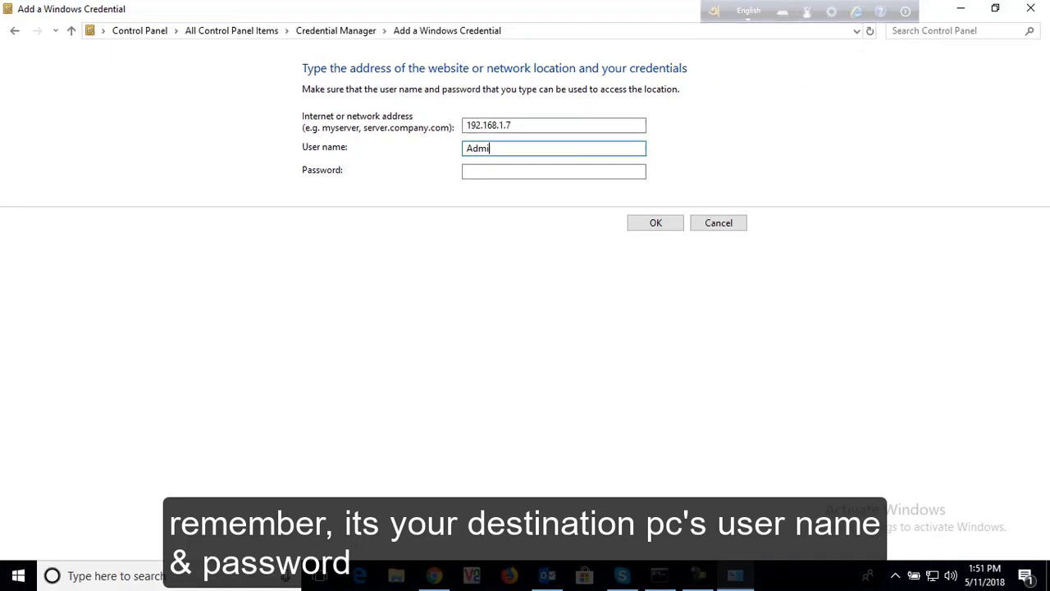
type("nistrat")
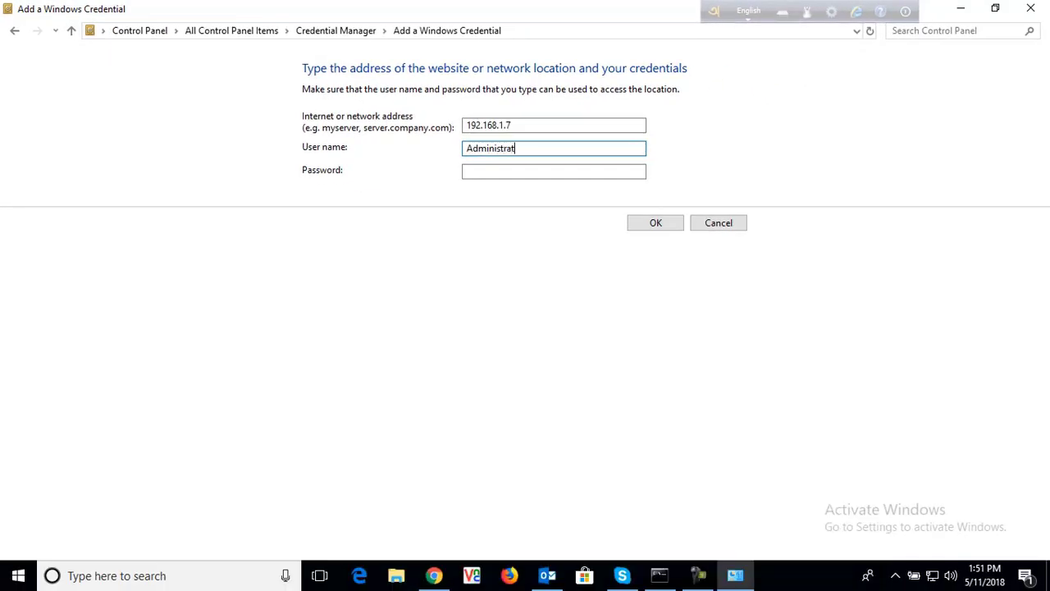
type("or")
key("Tab")
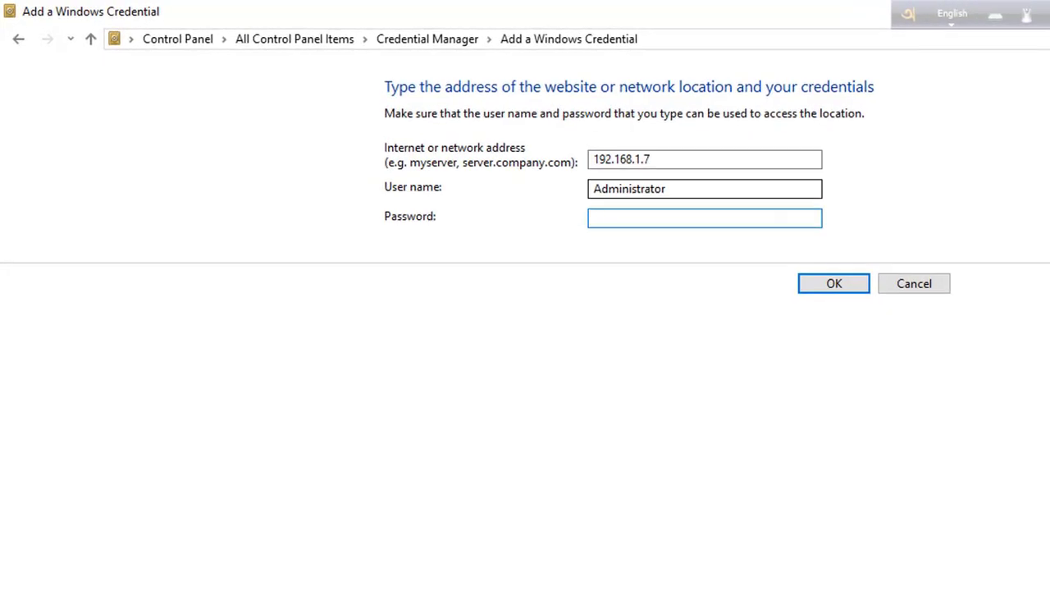
type("••••••••••••")
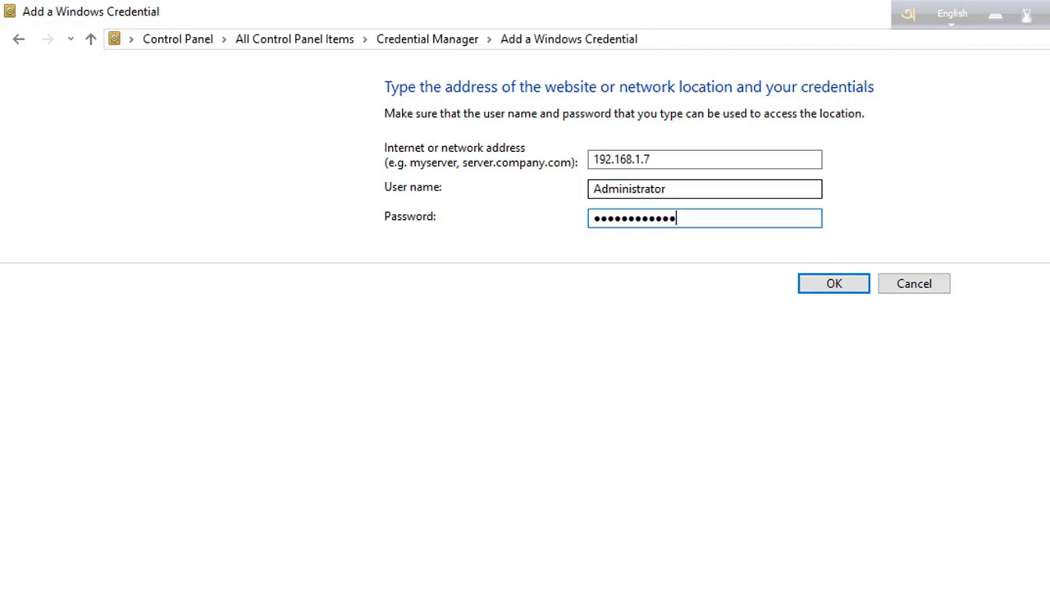
left_click(835, 286)
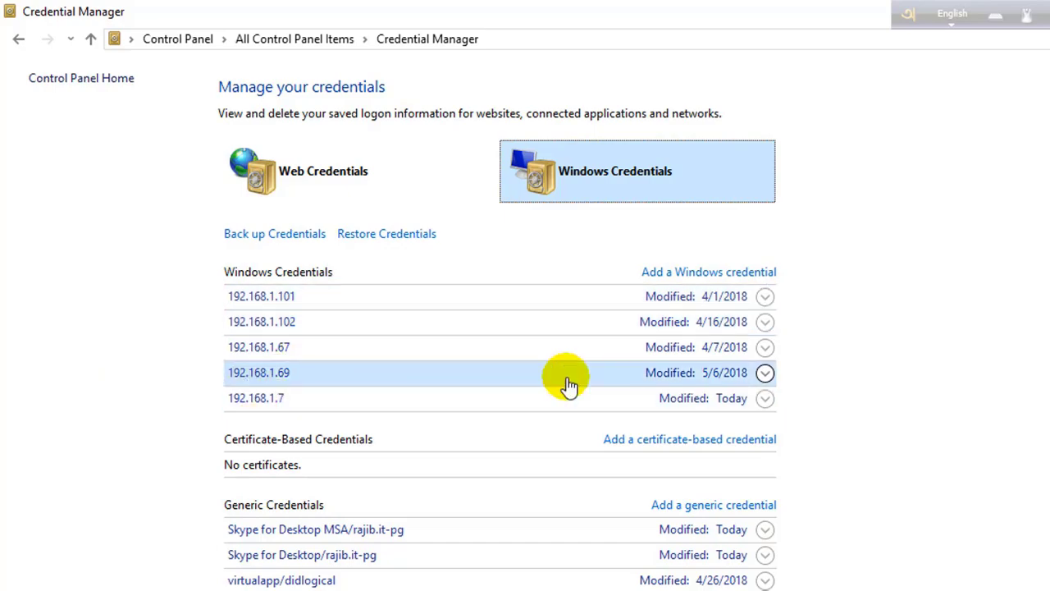
- Close Credential Manager and test access to the network PC by opening \\192.168.1.7 from the Run dialog, closing its shared folders window when done
left_click(1030, 10)
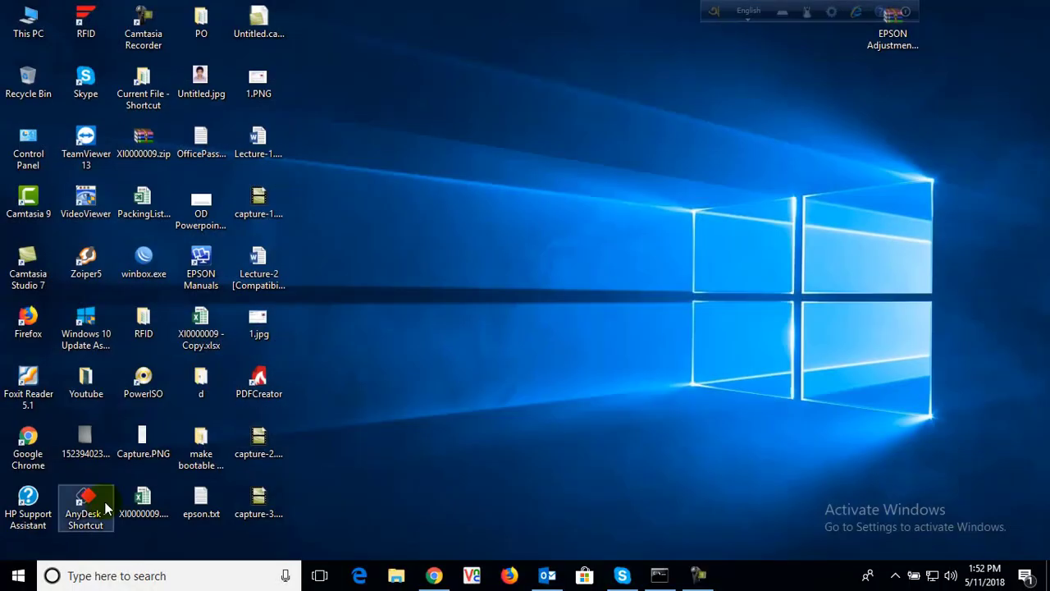
right_click(18, 575)
left_click(66, 502)
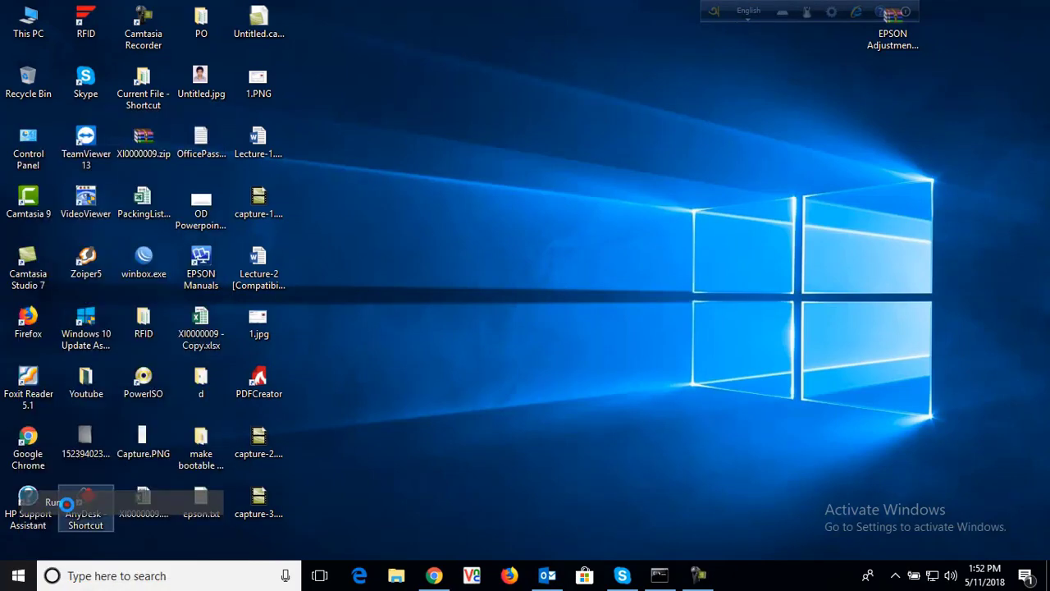
left_click(300, 478)
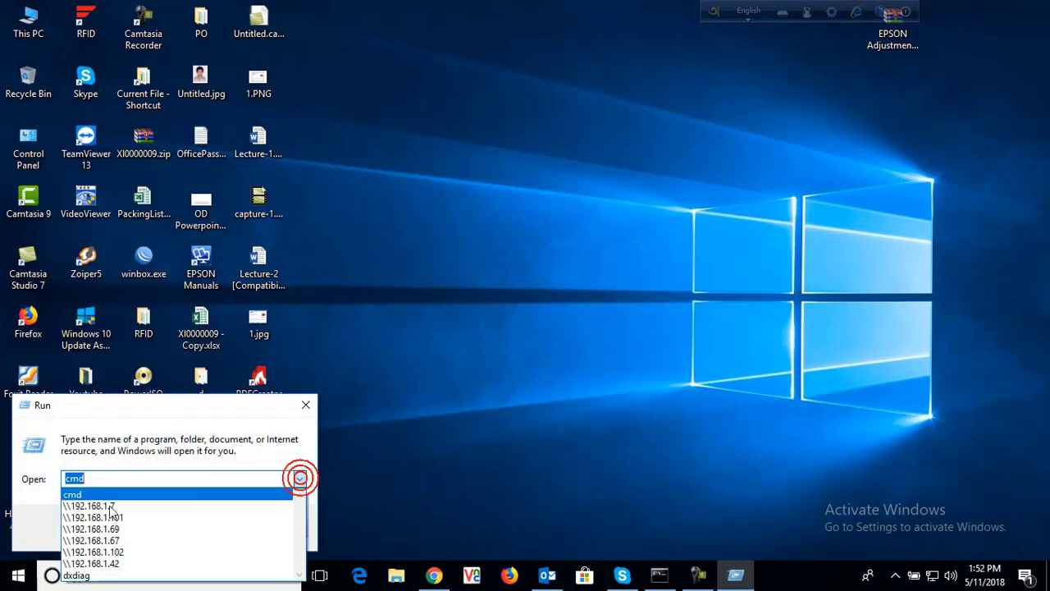
left_click(110, 505)
left_click(144, 480)
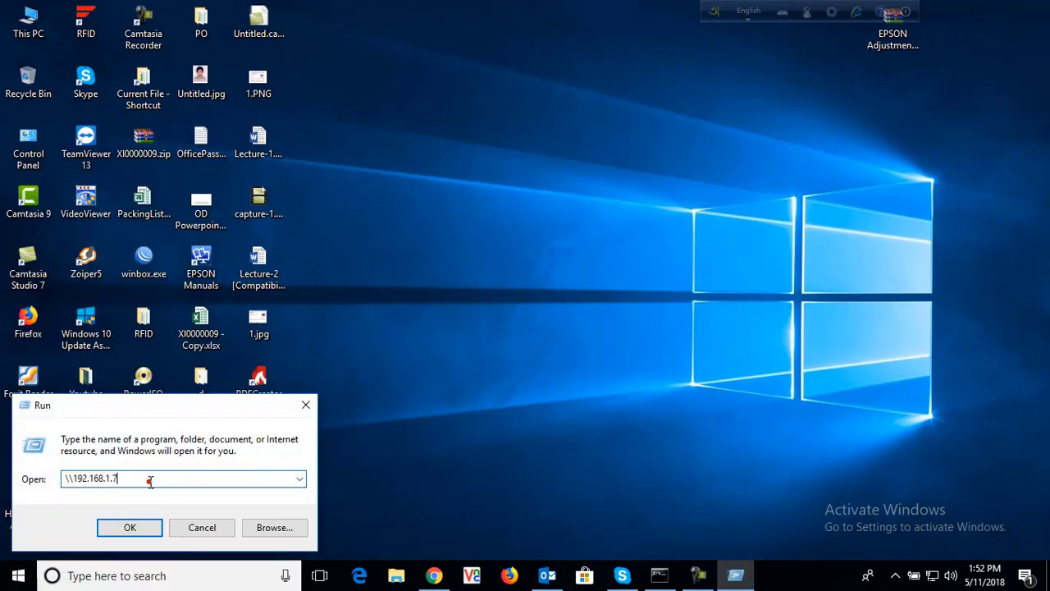
left_click(132, 527)
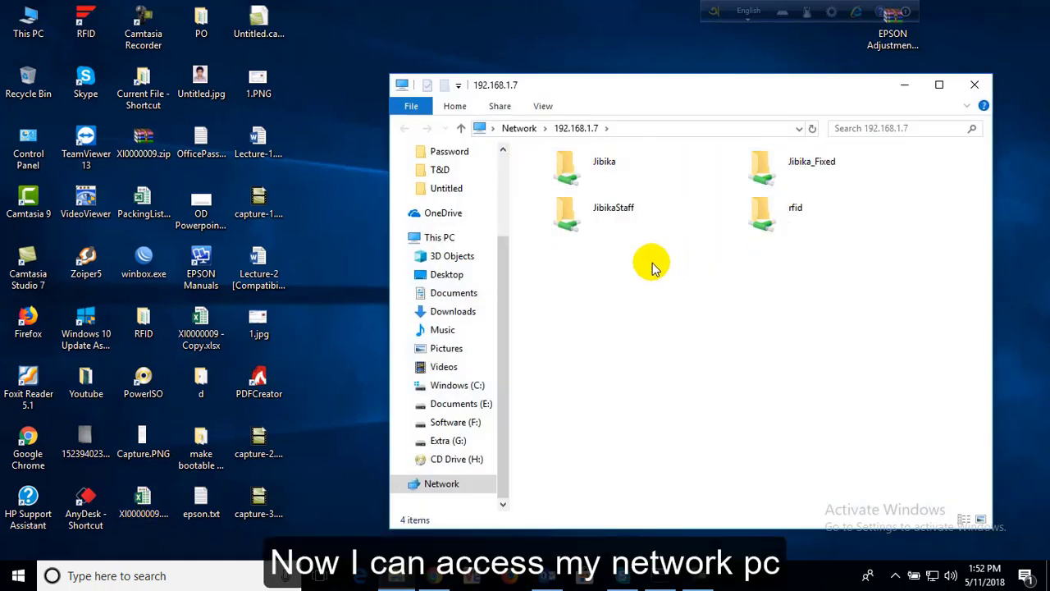
left_click(981, 84)
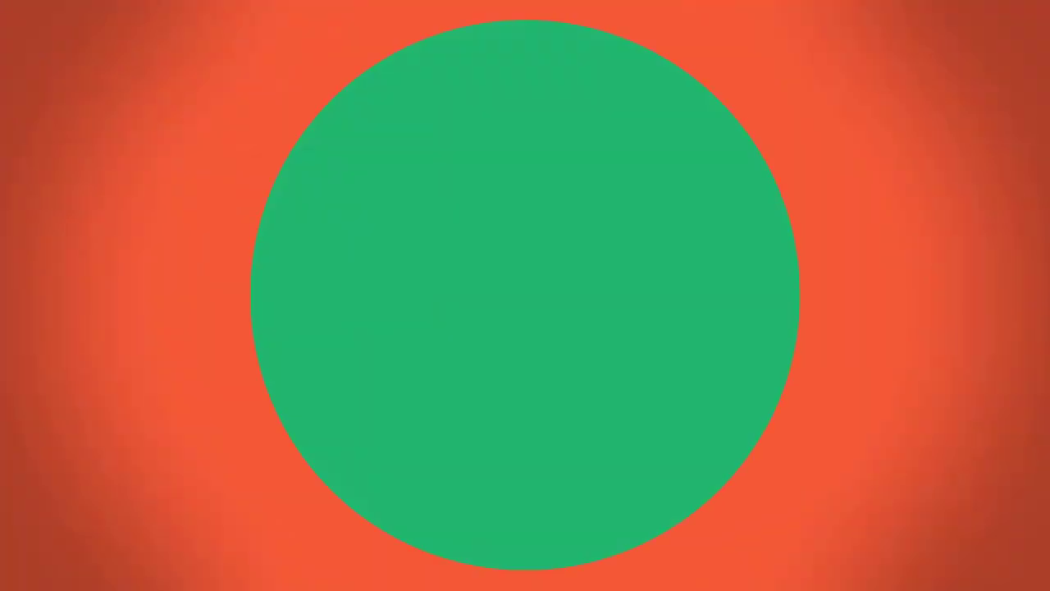